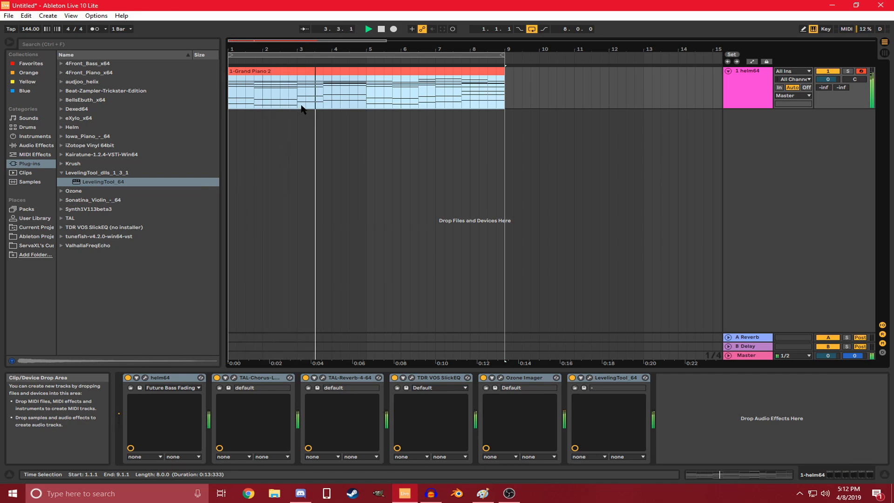
- Play the Grand Piano chord clip from bar 1 to audition it, and stop playback
left_click(305, 149)
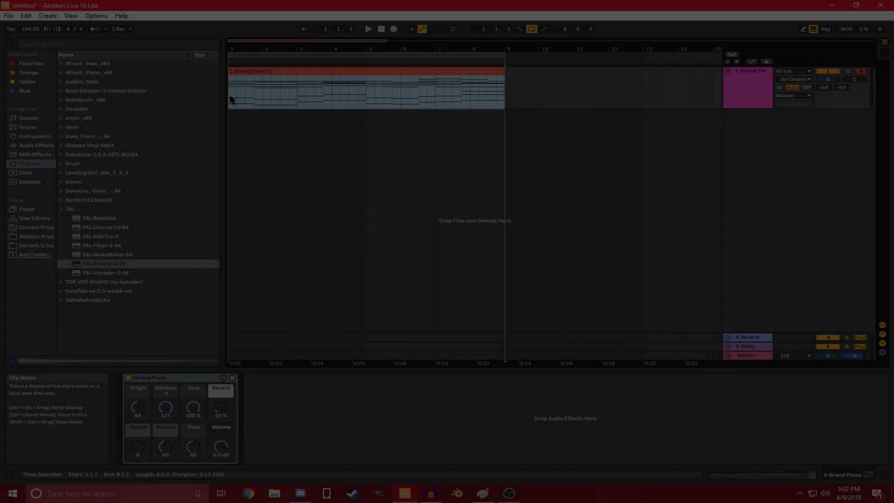
left_click(231, 99)
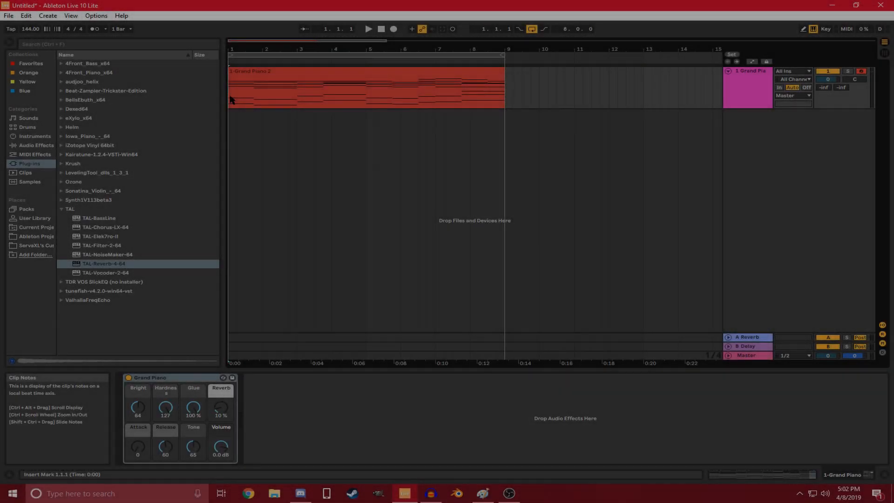
left_click_drag(232, 89, 482, 101)
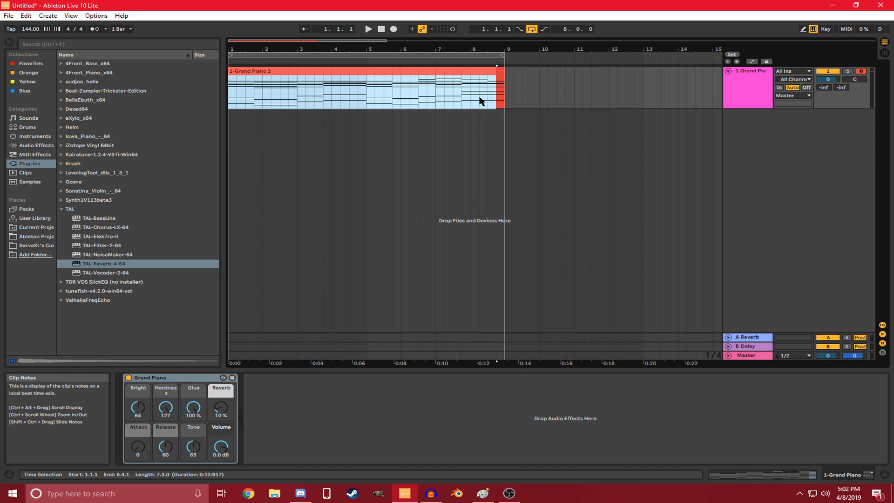
left_click(177, 378)
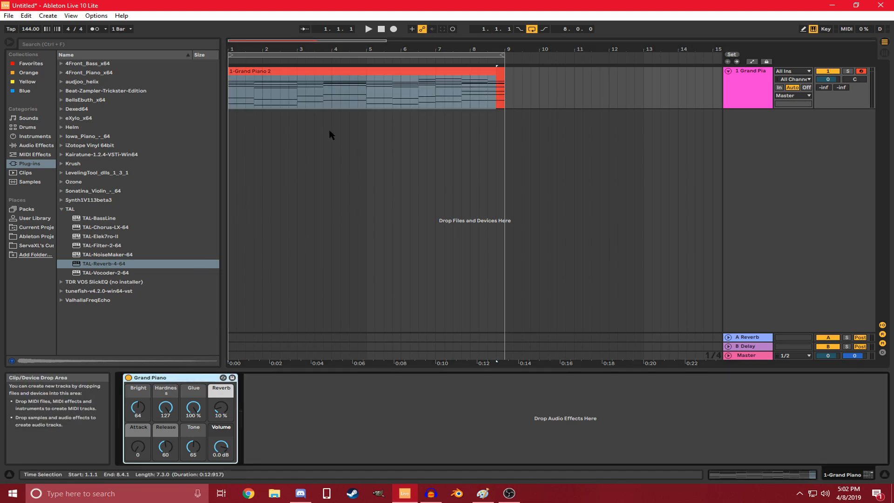
left_click(234, 99)
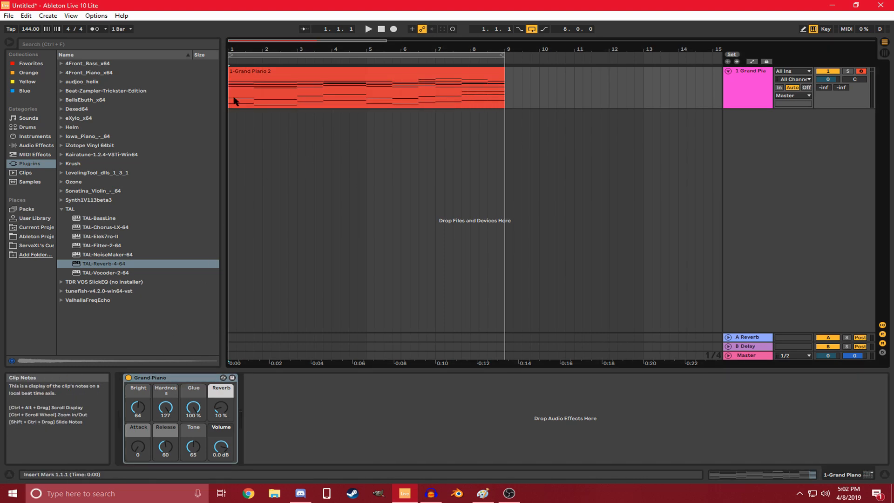
key("space")
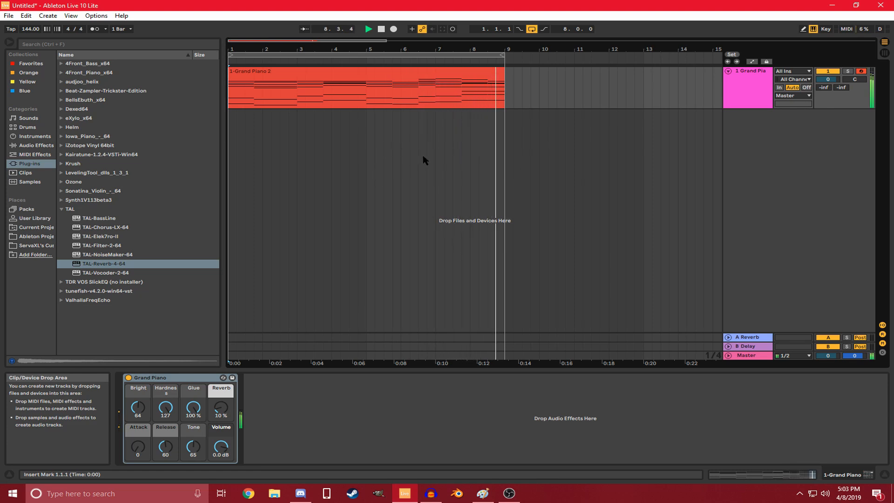
key("space")
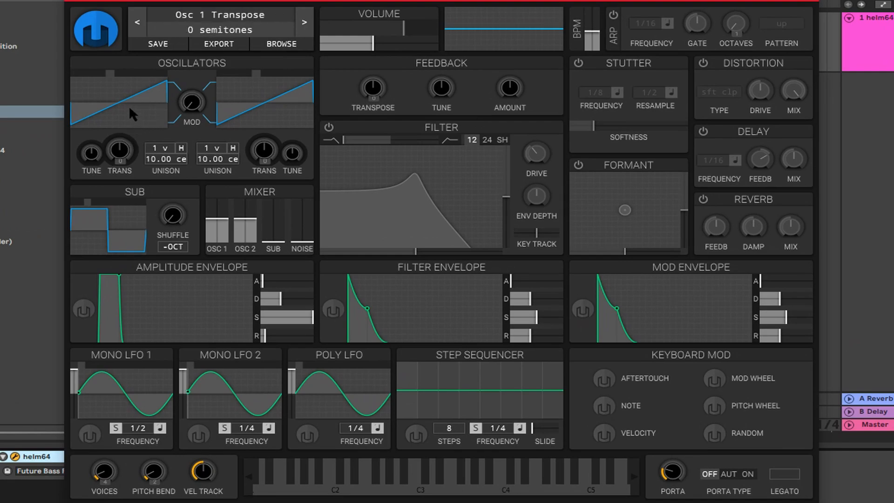
- Set oscillator 2 to a square wave, and give oscillator 1 five harmonized unison voices and a 12-semitone transpose
left_click_drag(267, 70, 237, 75)
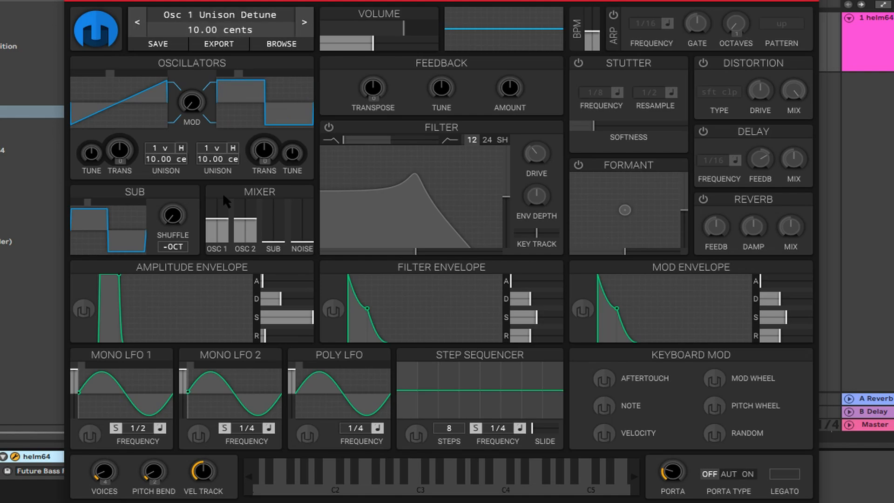
left_click(181, 149)
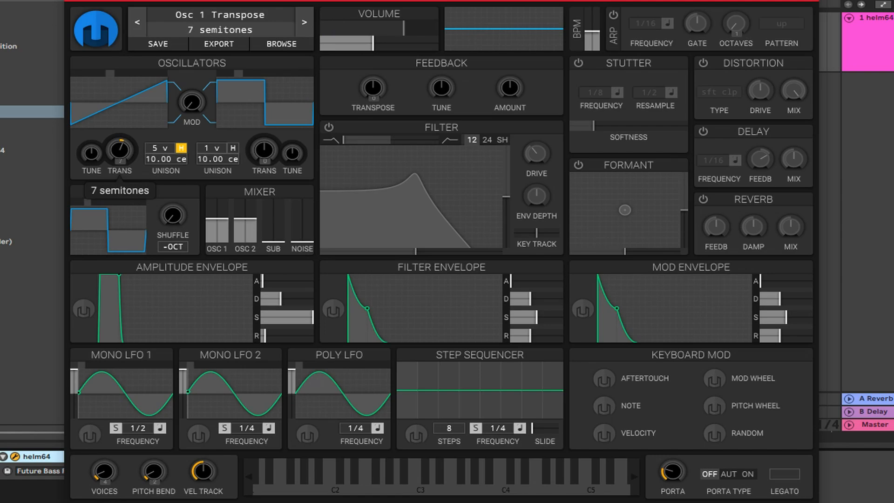
left_click_drag(119, 150, 120, 146)
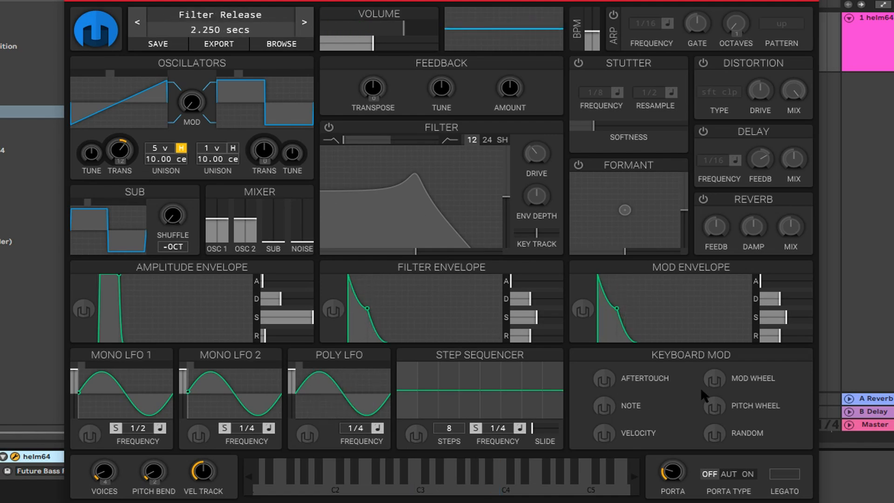
- Turn portamento on and shape the filter envelope with a decay of about 4.081 seconds, no sustain and a 0.585-second release
left_click(748, 473)
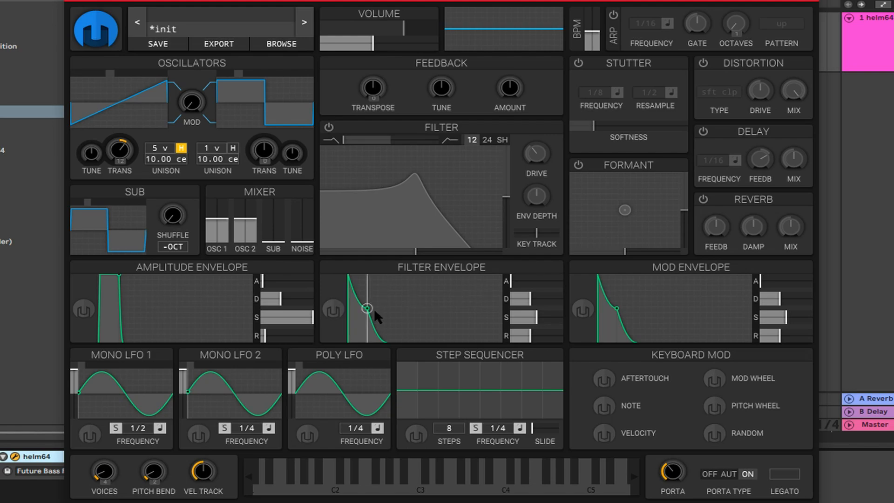
left_click_drag(367, 308, 373, 344)
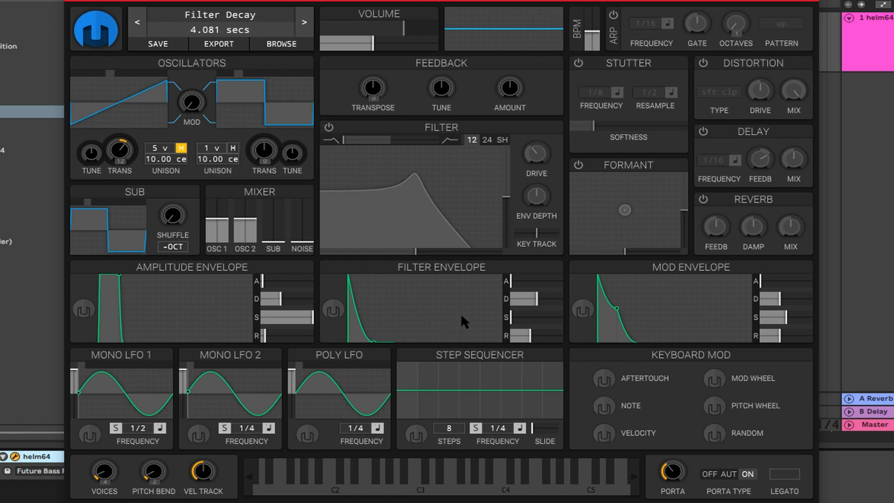
left_click(521, 336)
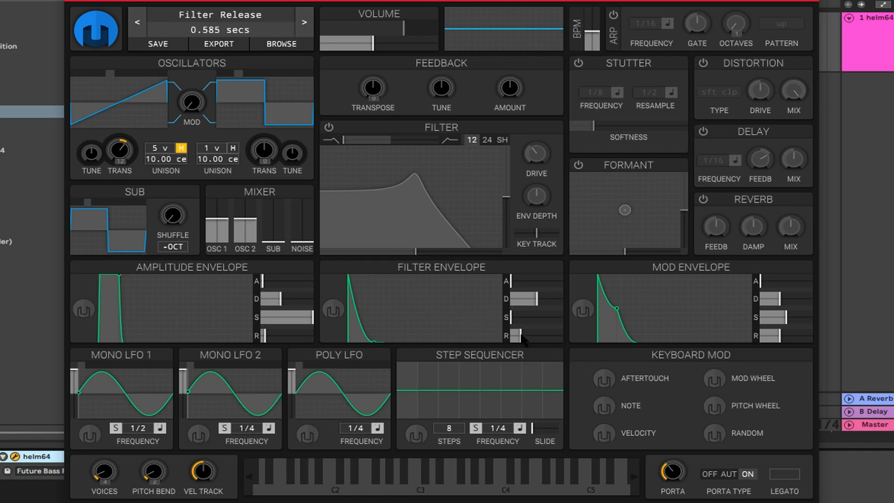
- Enable the stutter effect with a 1/8 resample rate and maximum softness
left_click(333, 309)
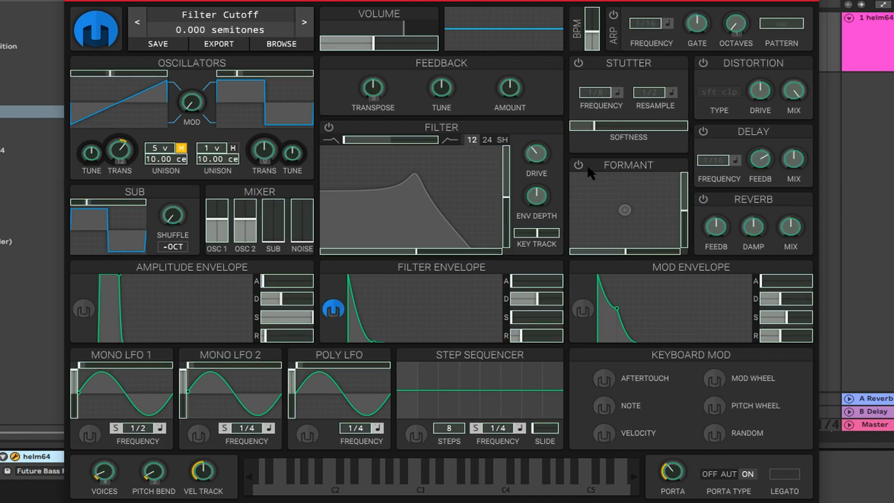
left_click(334, 309)
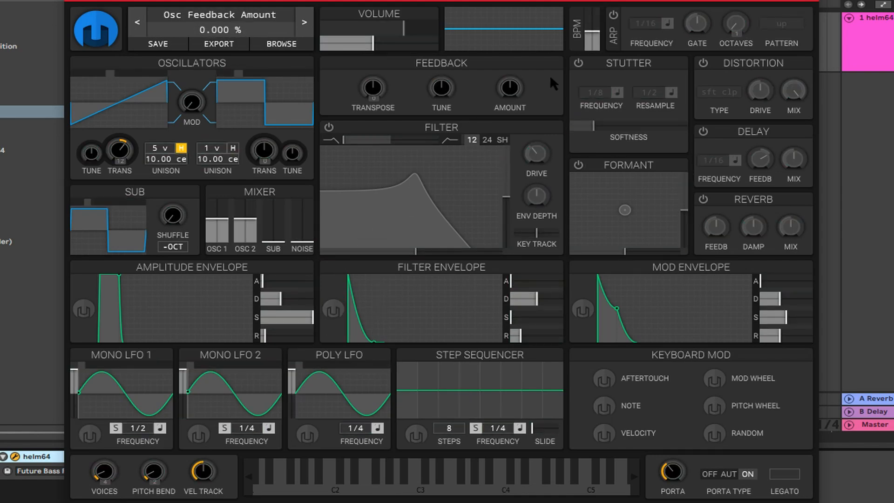
left_click(579, 62)
left_click_drag(604, 132, 687, 131)
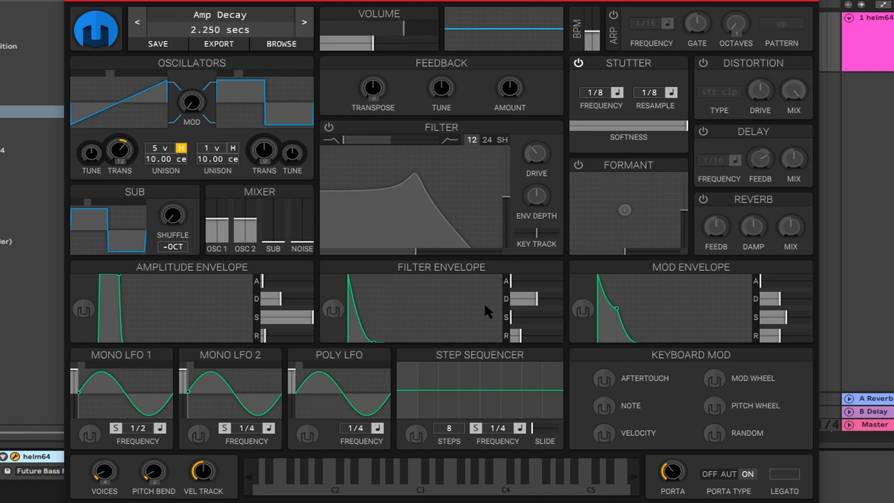
- Modulate the stutter softness with the filter envelope by a strong negative amount, and raise the polyphony to 32 voices
left_click(332, 311)
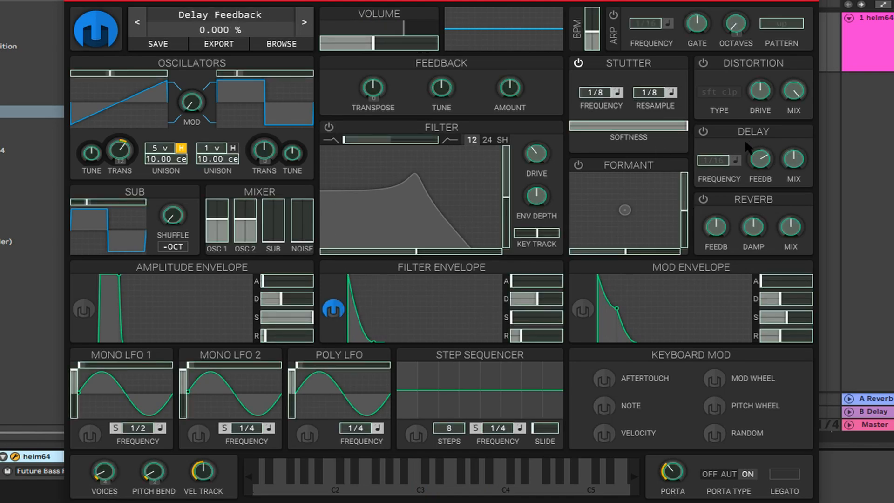
left_click_drag(683, 131, 681, 132)
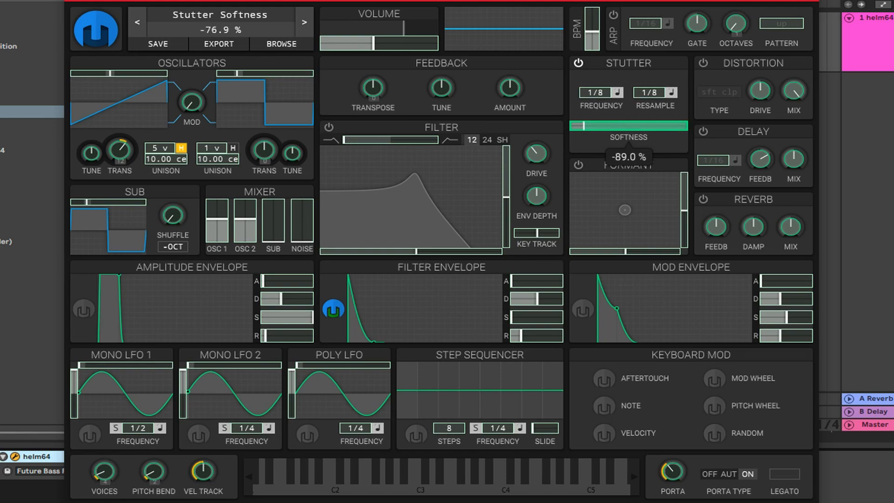
left_click(326, 301)
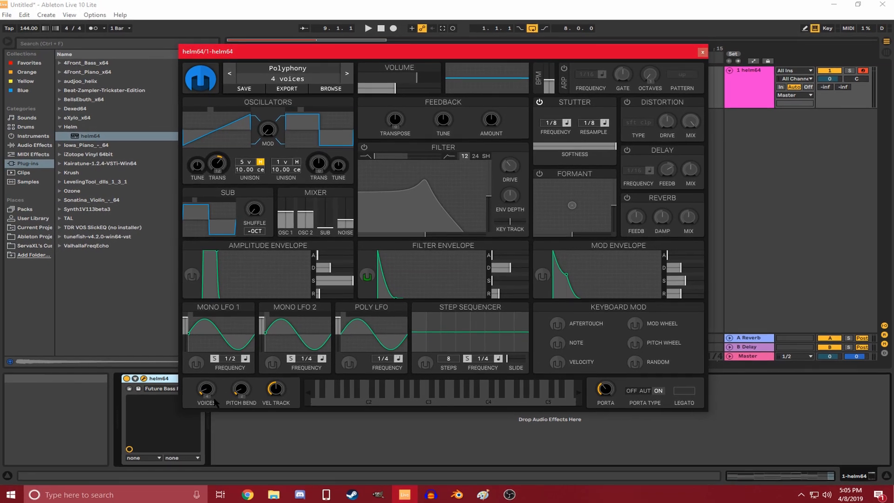
left_click_drag(104, 472, 104, 378)
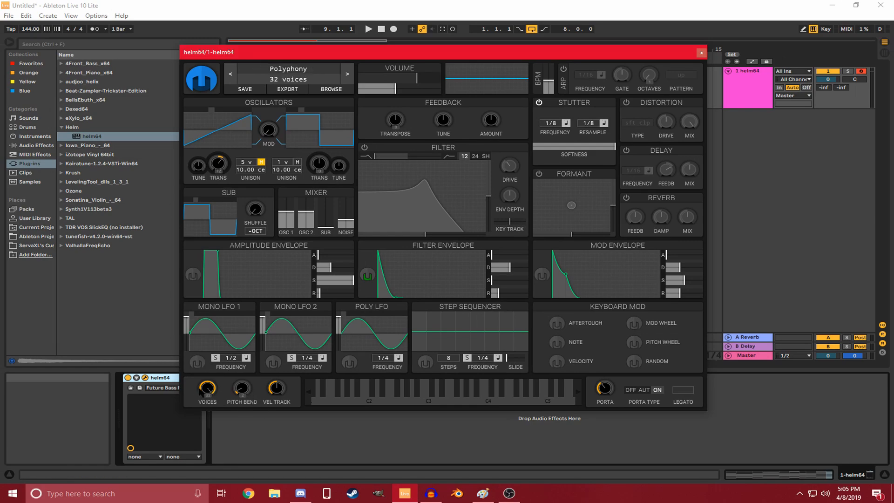
- Move the Helm window out of the way and open the chord clip in the MIDI note editor
left_click_drag(380, 52, 387, 163)
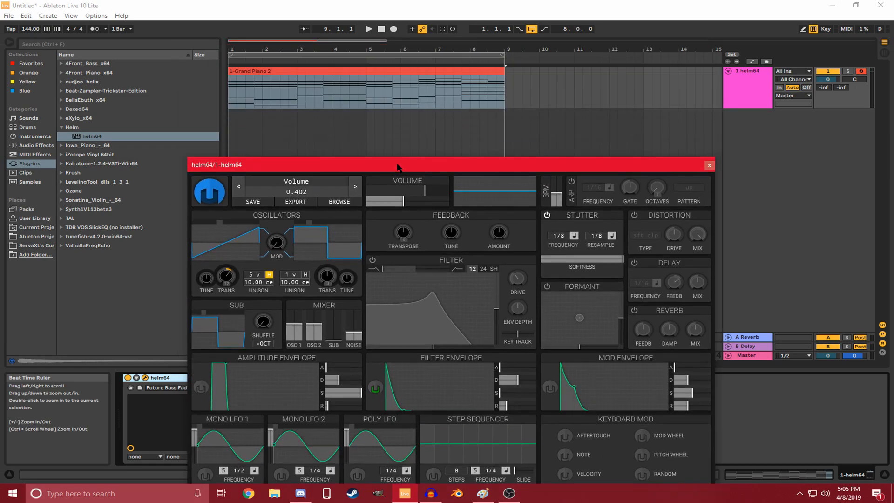
left_click(360, 73)
double_click(360, 74)
left_click_drag(468, 161, 893, 158)
scroll(317, 311, "down", 1)
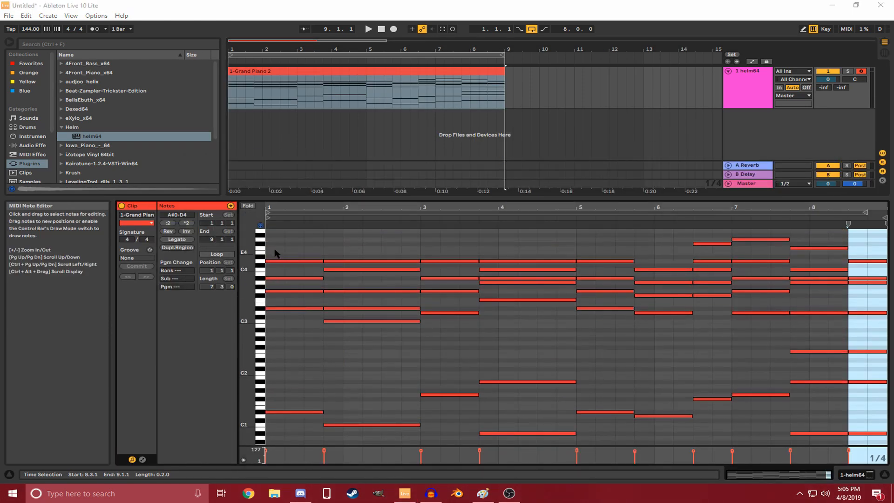
- Examine the chord starting at 7.4.1 by selecting its notes from highest to lowest to see how many voices it needs
left_click(543, 239)
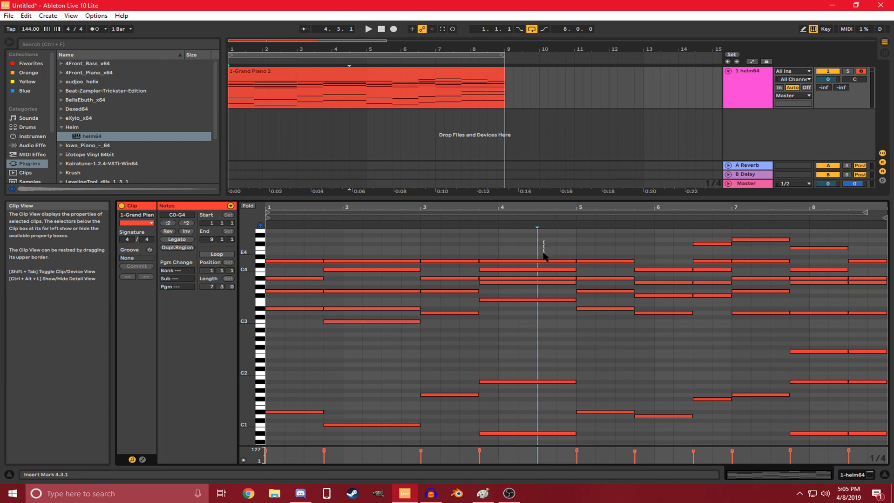
left_click(816, 247)
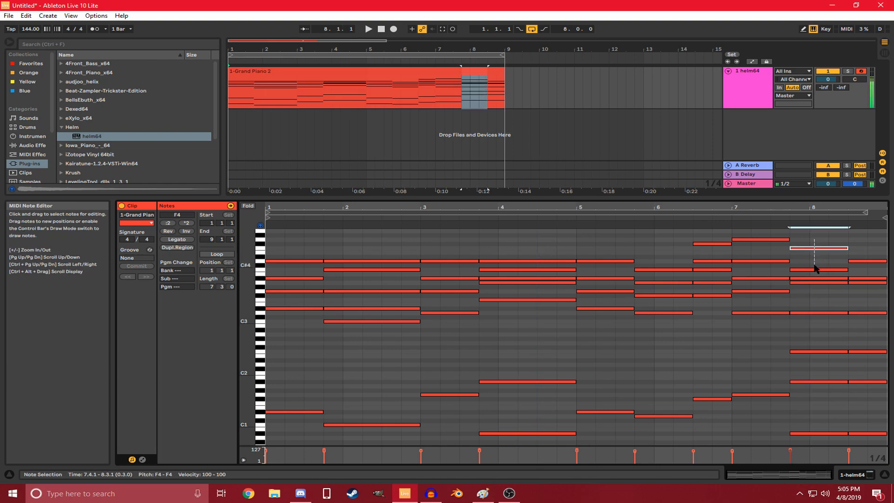
left_click_drag(815, 277, 816, 289)
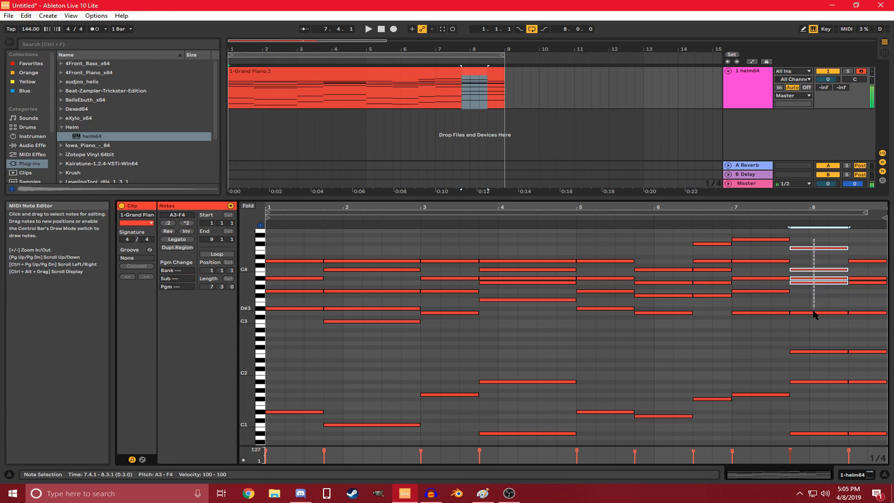
left_click_drag(808, 357, 808, 400)
left_click_drag(808, 433, 810, 443)
left_click(709, 352)
- Bring the Helm window back into view and play the clip to audition the patch, then stop playback
left_click_drag(893, 176, 370, 110)
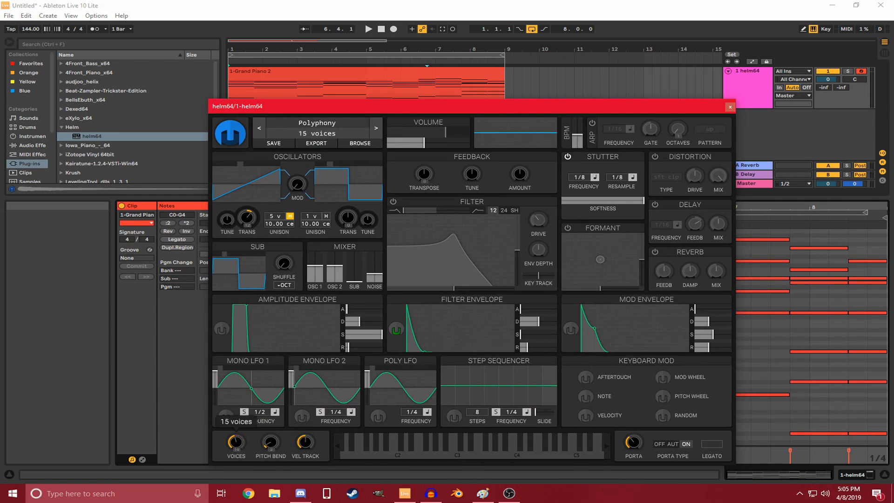
left_click_drag(381, 114, 342, 61)
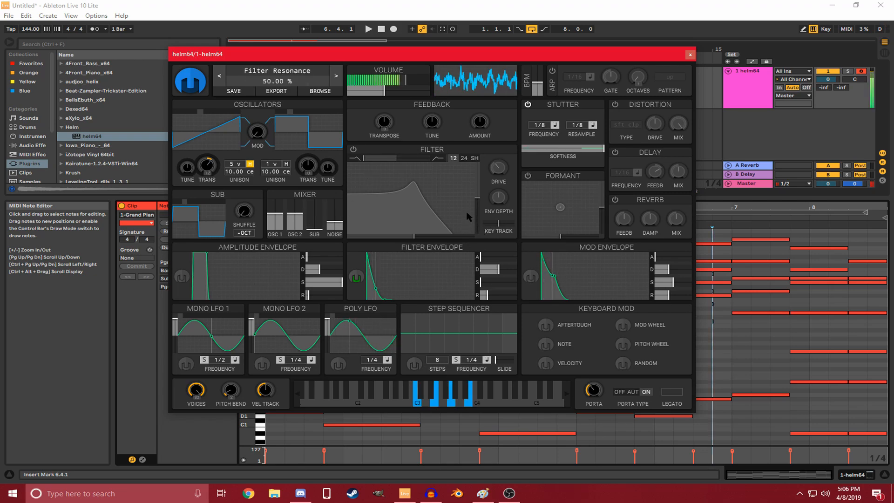
left_click_drag(409, 52, 452, 156)
key("space")
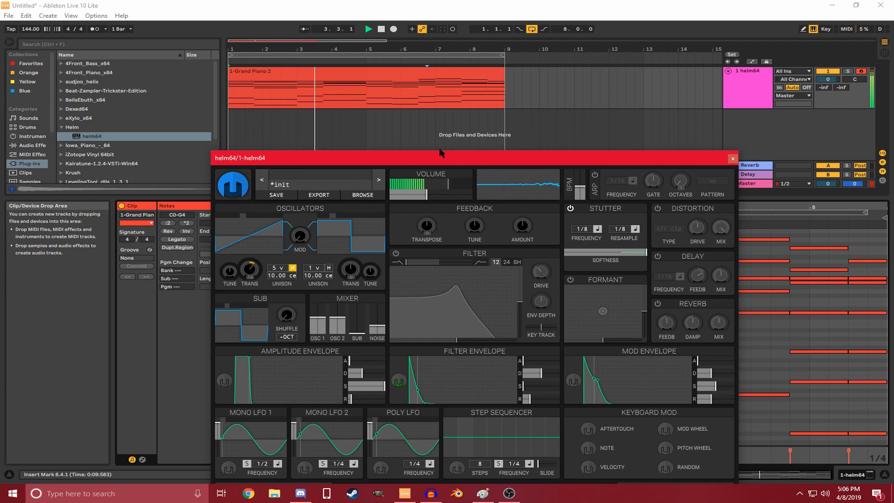
key("space")
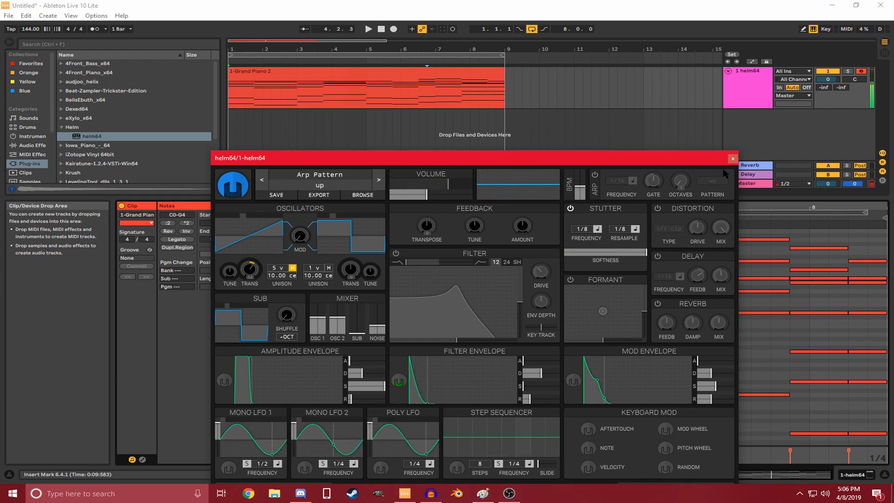
- Close the Helm window and select the helm64 track to show its device chain
left_click(733, 159)
left_click(765, 78)
left_click(749, 84)
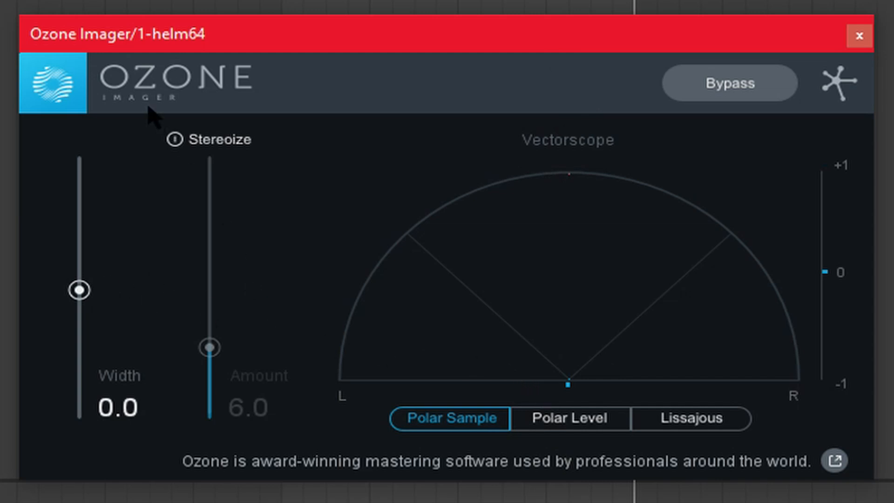
- Enable Stereoize in Ozone Imager at about 10.9, widen the stereo width to about 56.6, and close the plug-in window
left_click(174, 141)
left_click_drag(210, 345, 244, 273)
left_click_drag(89, 281, 115, 209)
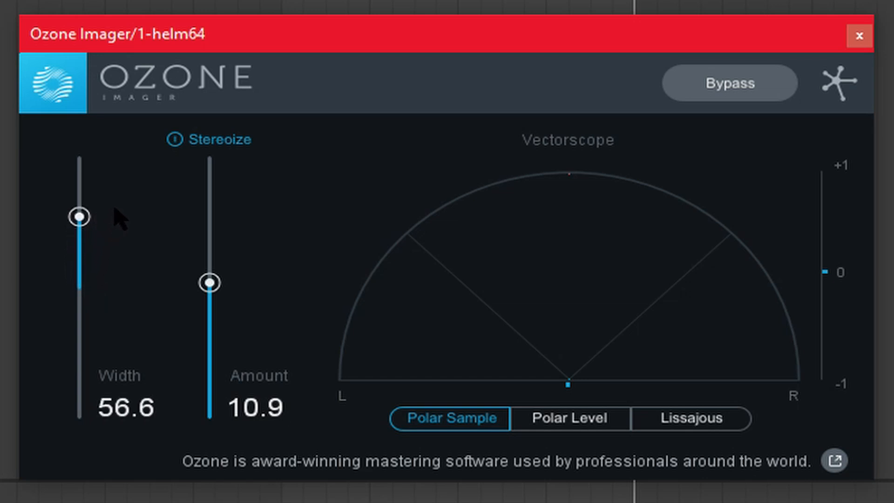
key("space")
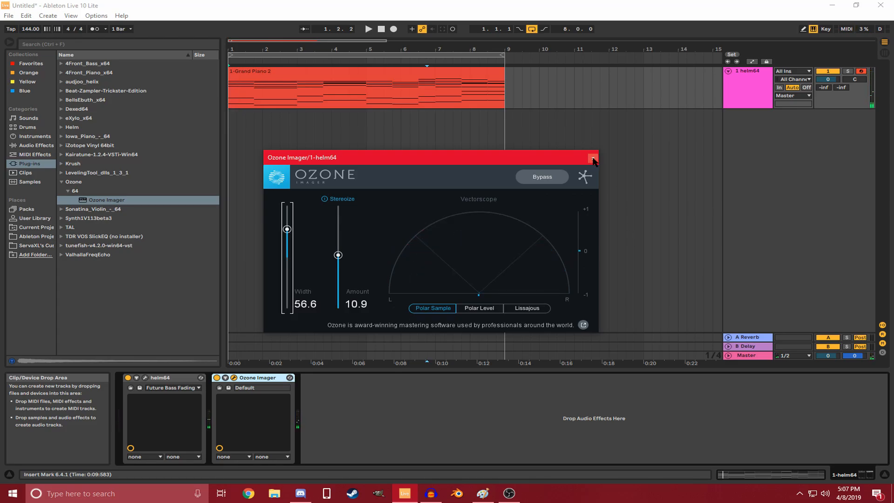
left_click(593, 159)
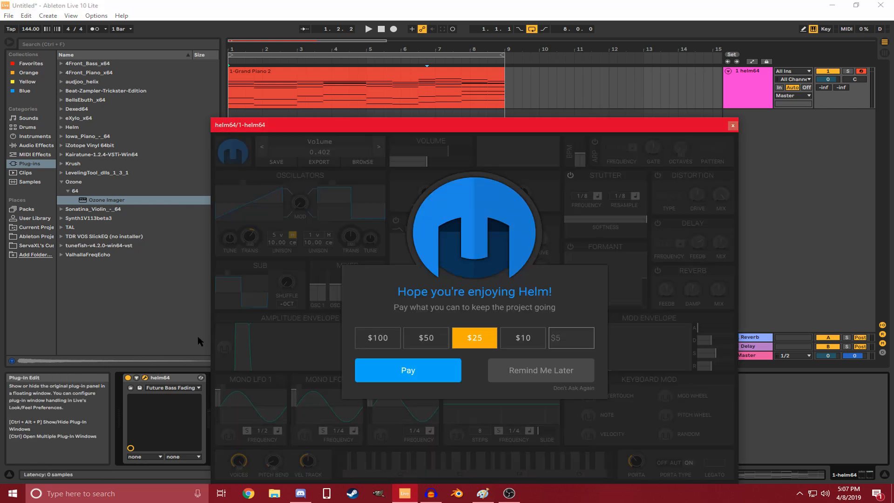
- Open the Helm plug-in window and permanently dismiss its donation request
left_click(145, 378)
left_click(577, 390)
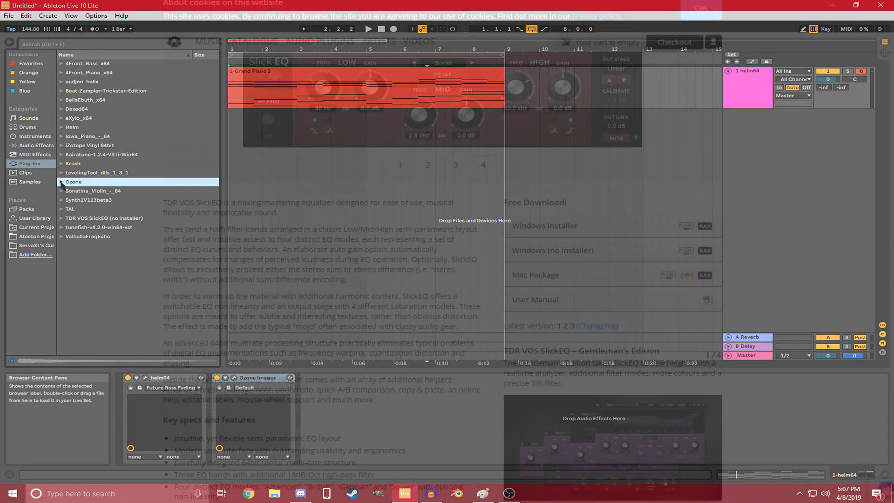
- Examine the description and free download options on the TDR VOS SlickEQ web page
scroll(448, 280, "down", 1)
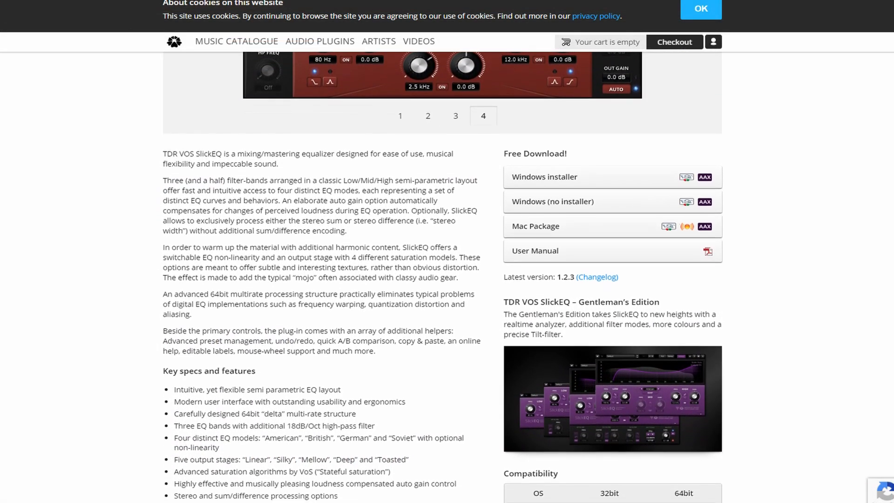
- Read the key specs, features and compatibility table on the SlickEQ web page
scroll(447, 279, "down", 1)
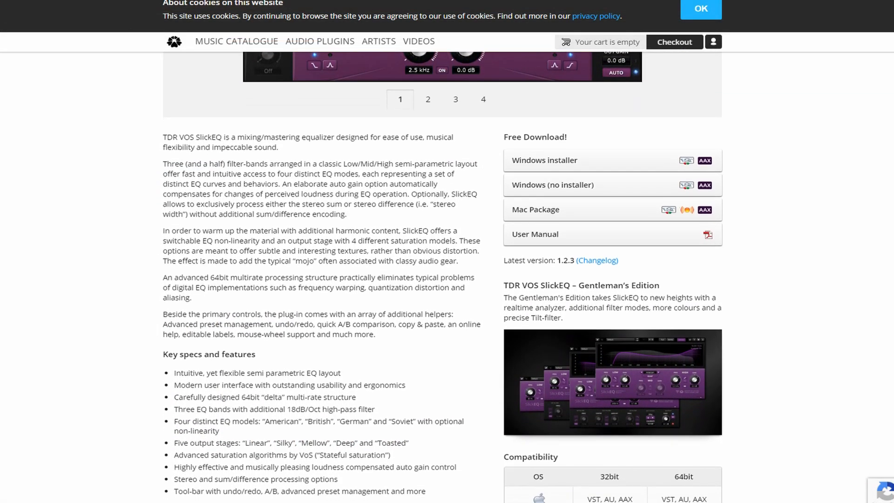
scroll(447, 280, "down", 1)
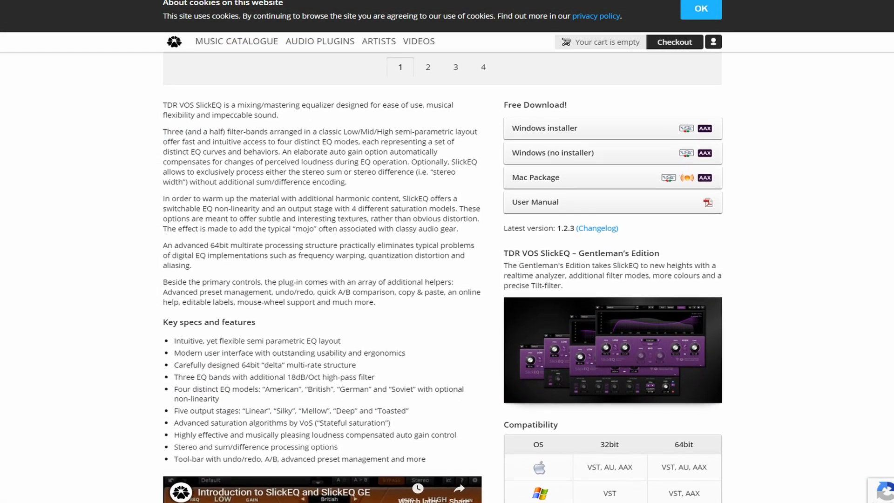
- In SlickEQ, use the British EQ model, raise the high gain to 7.1 dB and the low gain to 3.5 dB
left_click(511, 201)
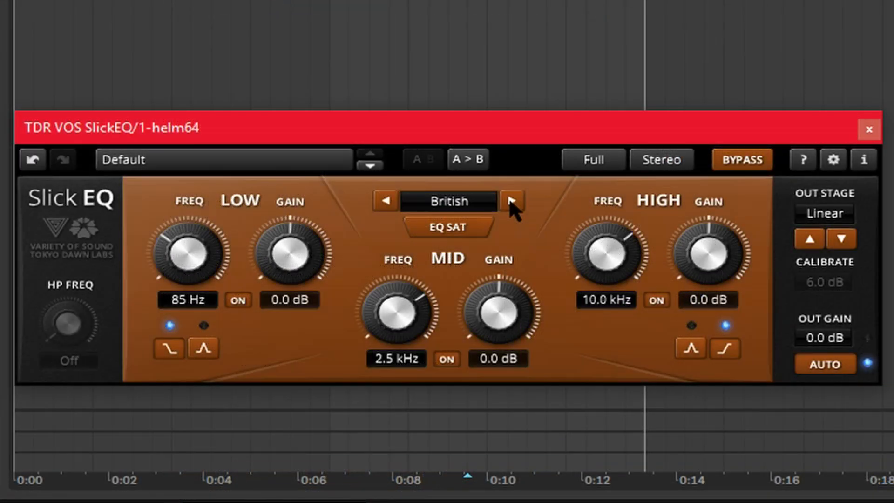
left_click(512, 201)
left_click(387, 202)
left_click_drag(709, 251, 709, 224)
left_click_drag(295, 255, 295, 244)
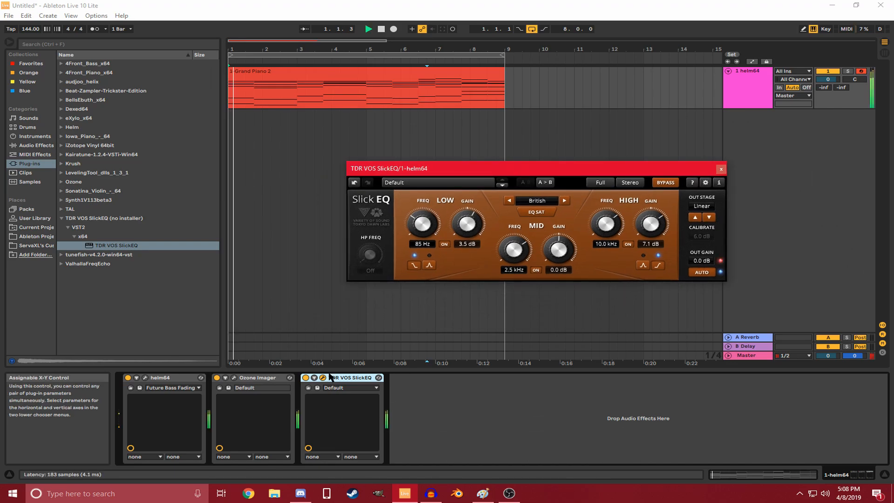
- Compare the chord playback with the SlickEQ device deactivated and activated, leaving it active
key("space")
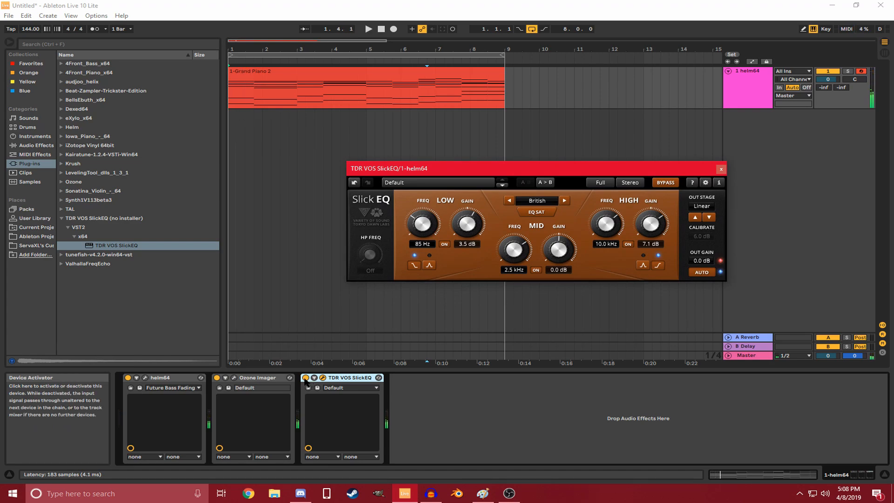
left_click(306, 378)
key("space")
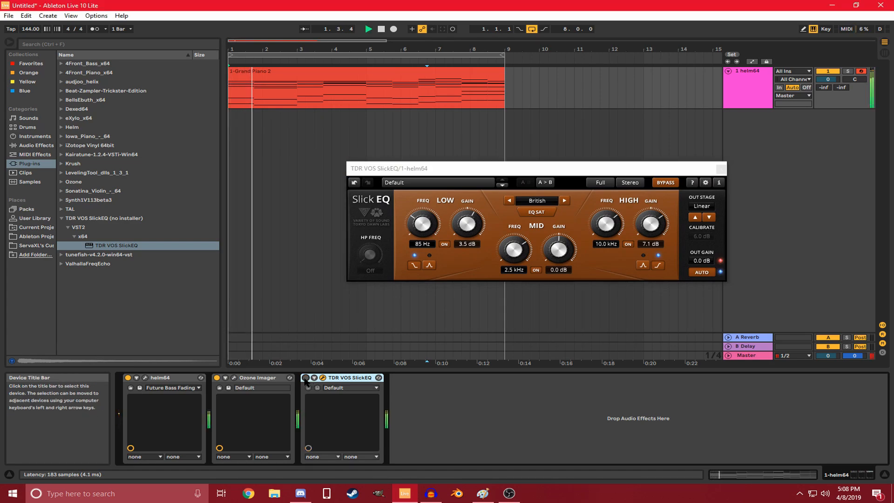
left_click(306, 378)
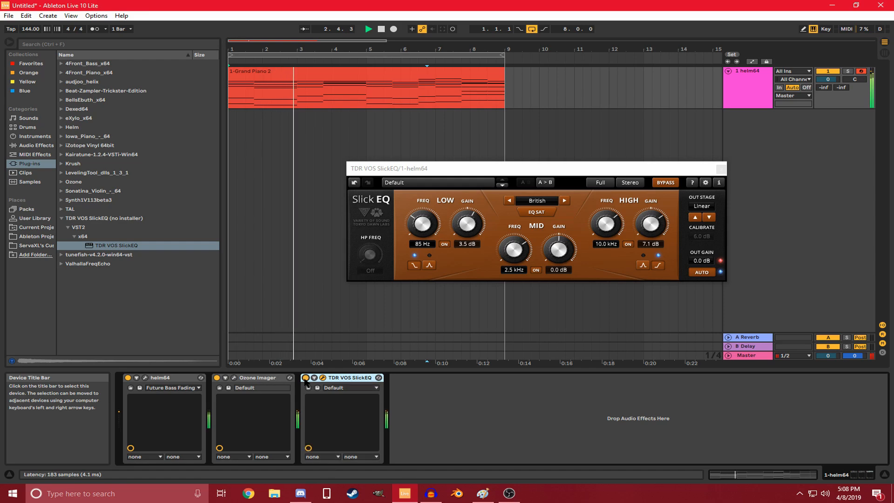
key("space")
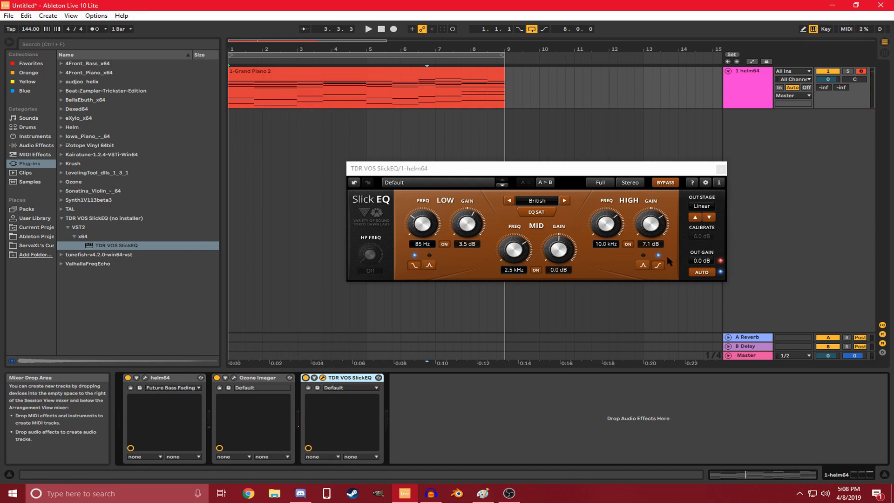
- Audition SlickEQ's high band with the bell shape, return it to the shelf shape, and close the plug-in window
left_click(641, 265)
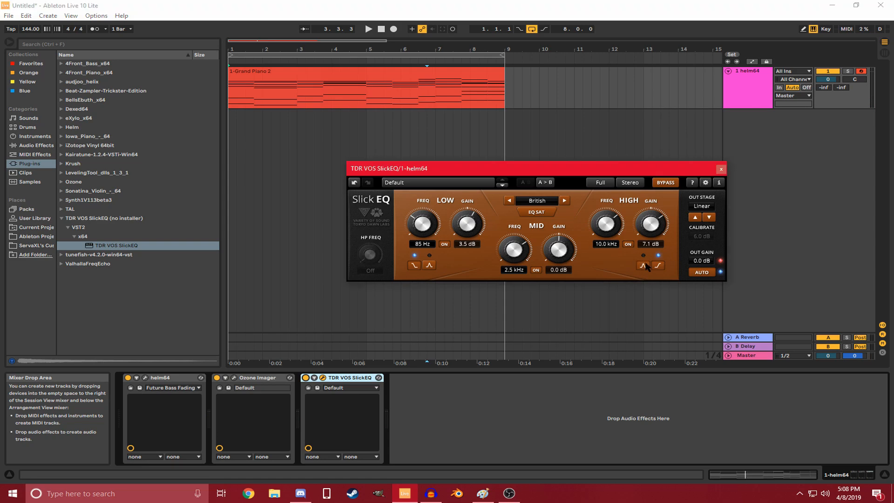
key("space")
left_click(658, 264)
key("space")
left_click(721, 170)
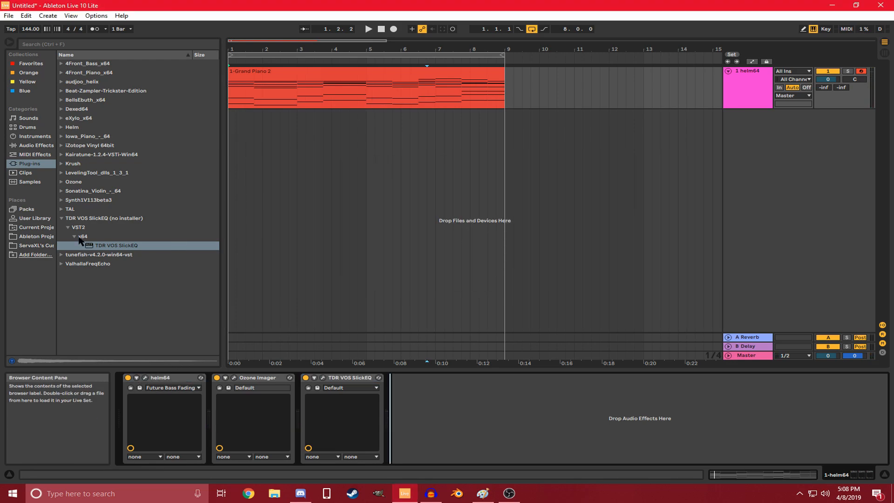
- Insert the TAL-Chorus-LX-64 plug-in between helm64 and Ozone Imager in the device chain
left_click(61, 219)
left_click(61, 209)
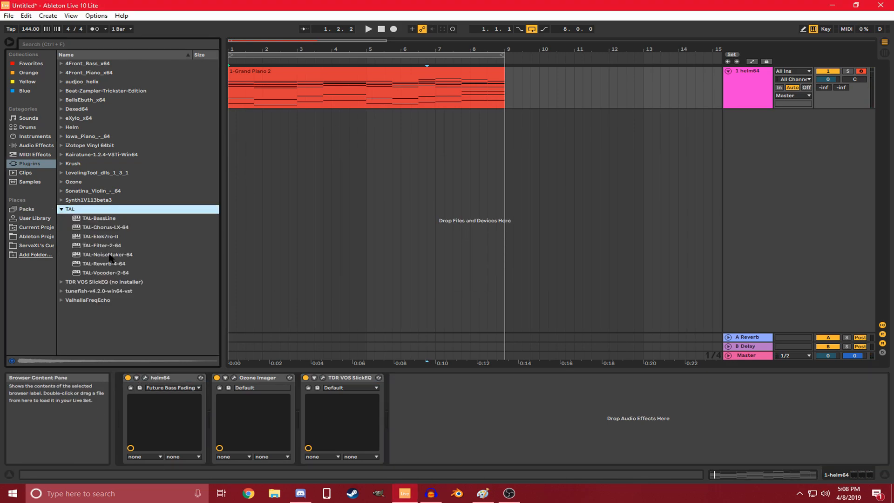
left_click_drag(103, 228, 222, 401)
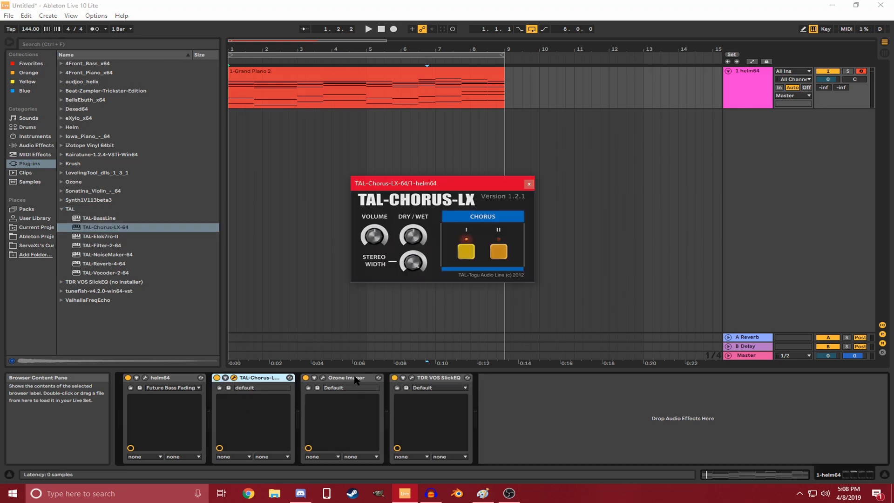
- Move TDR VOS SlickEQ ahead of Ozone Imager in the device chain and review Ozone Imager's stereo settings
left_click(449, 378)
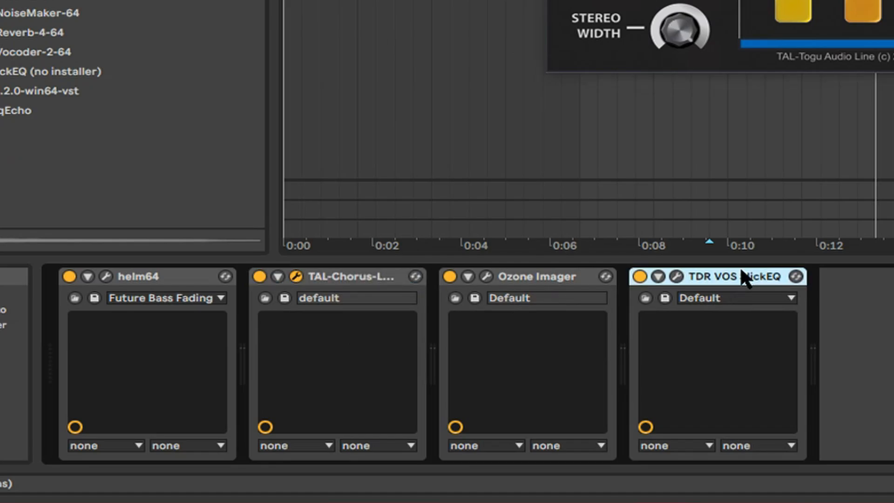
left_click_drag(744, 278, 484, 282)
left_click(703, 278)
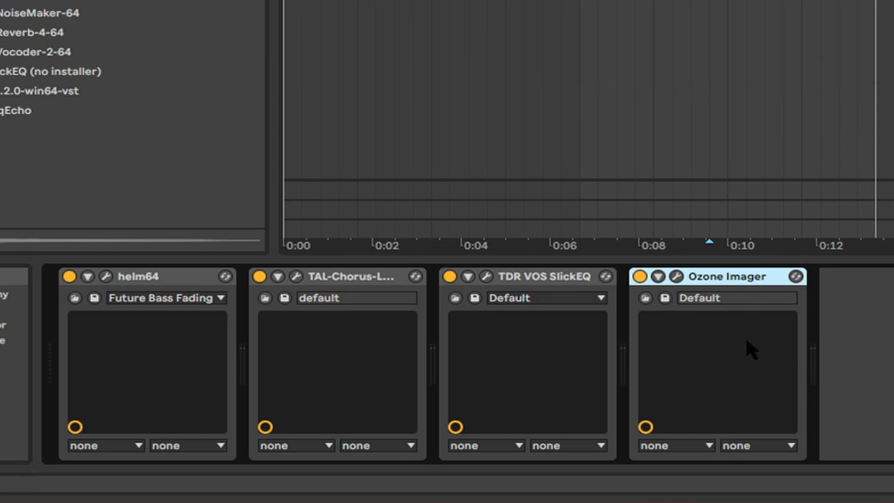
left_click(676, 277)
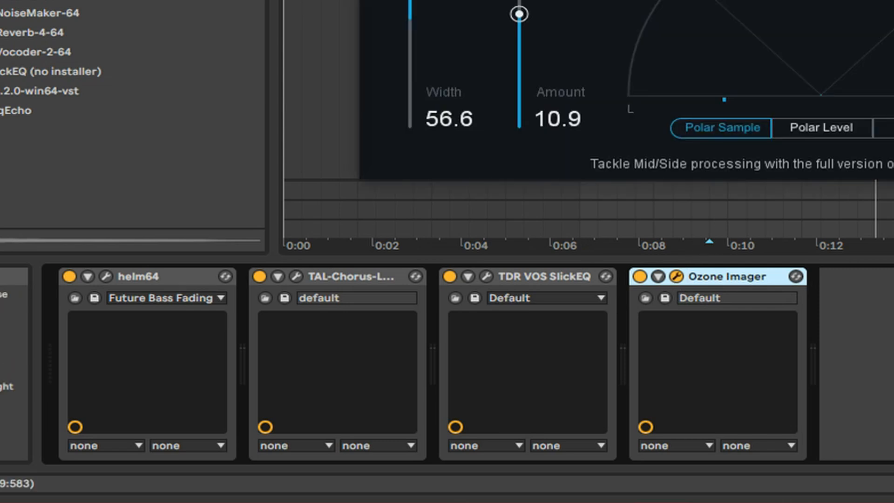
left_click_drag(675, 0, 794, 0)
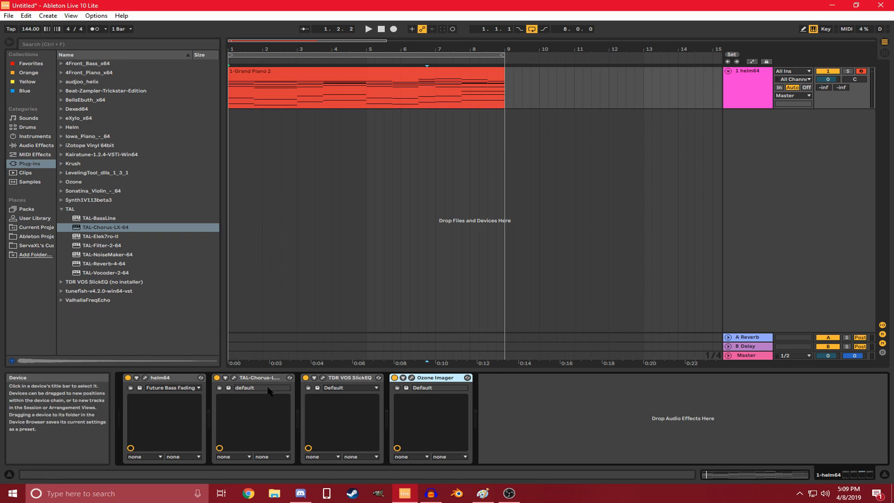
- Open the TAL-Chorus-LX window, compare playback with the chorus deactivated and activated, and close the window
left_click(227, 378)
left_click(164, 378)
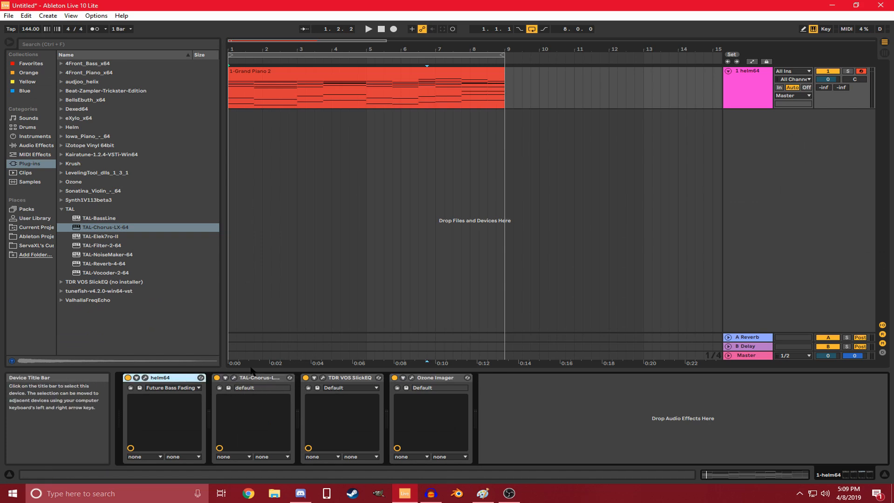
left_click(234, 378)
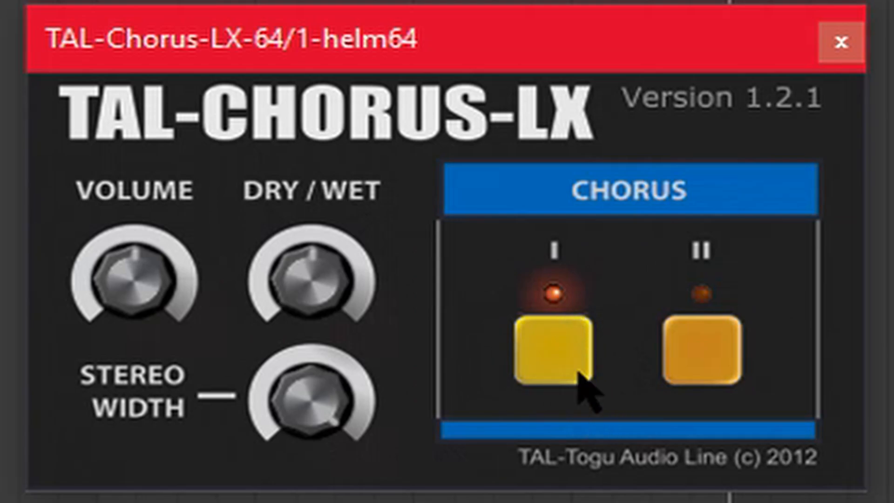
left_click_drag(137, 278, 124, 369)
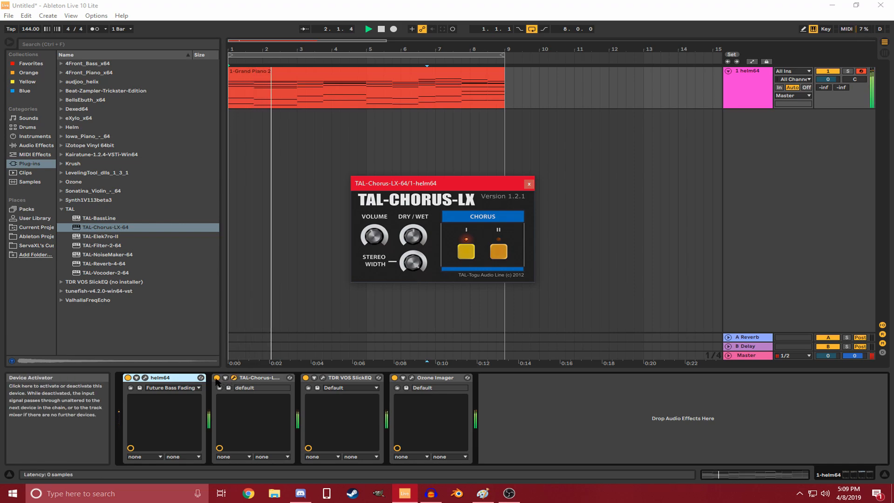
left_click(217, 378)
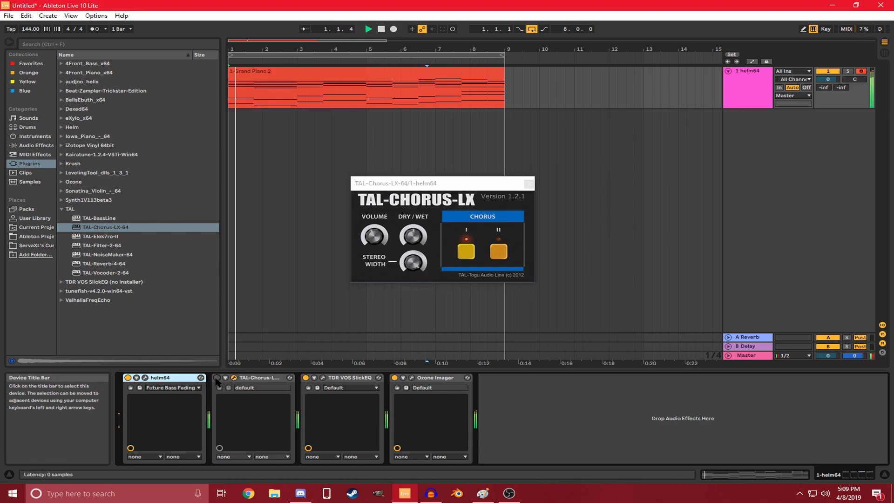
key("space")
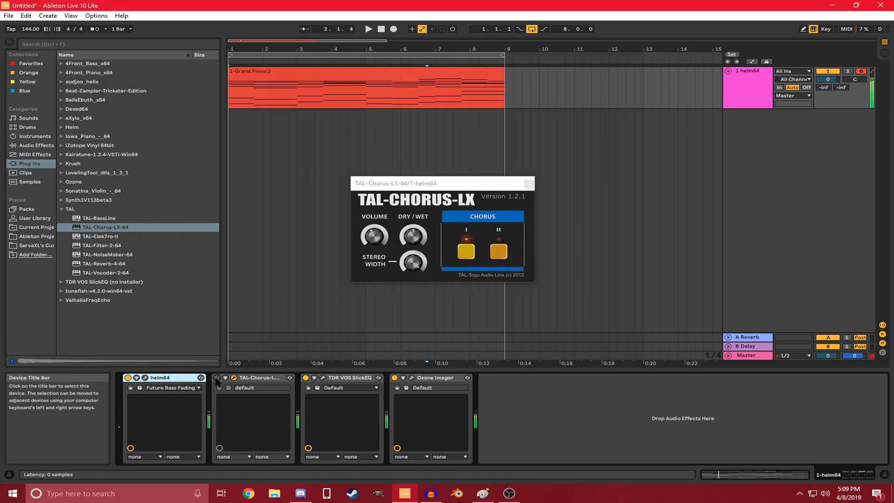
left_click(216, 377)
left_click(528, 184)
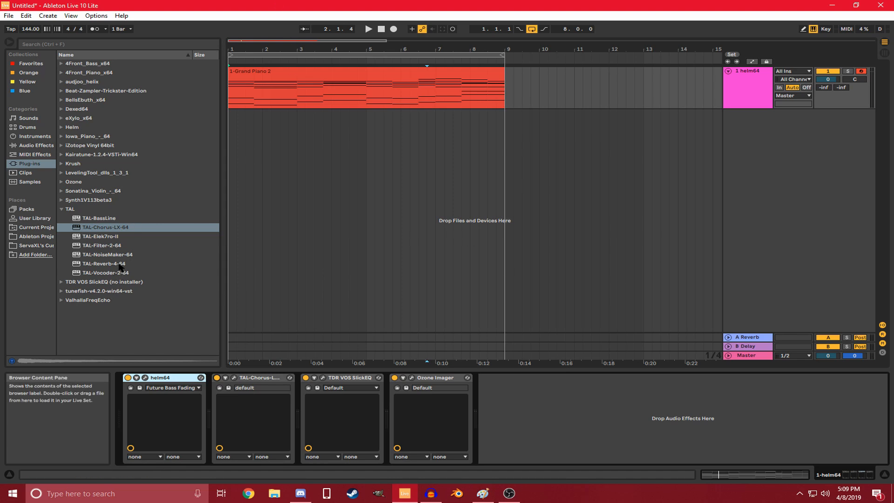
- Insert TAL-Reverb-4-64 after the chorus, raise its Lo-Cut slightly past the midpoint and lower its Size to just below the midpoint
left_click_drag(116, 264, 288, 405)
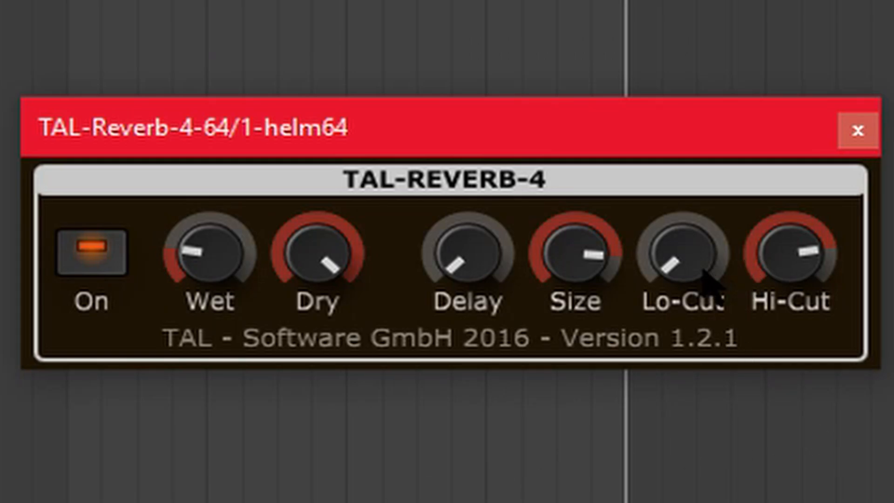
left_click_drag(698, 275, 731, 66)
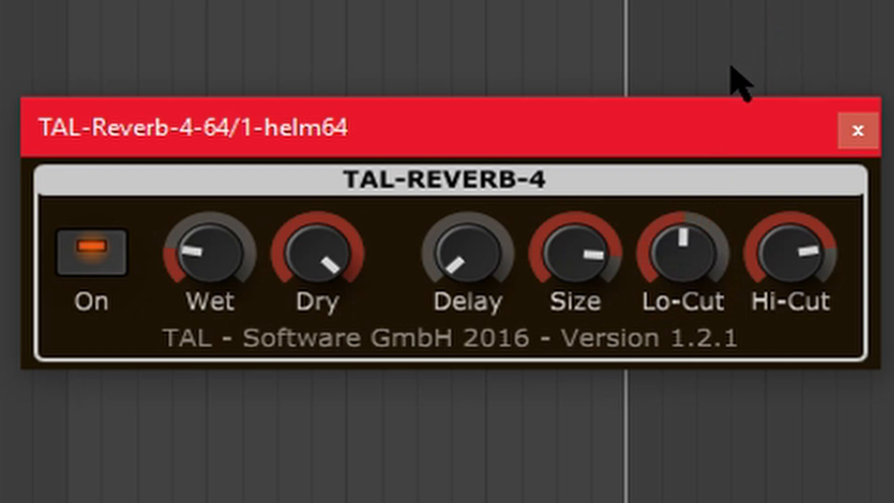
left_click_drag(679, 249, 689, 194)
left_click_drag(589, 271, 595, 421)
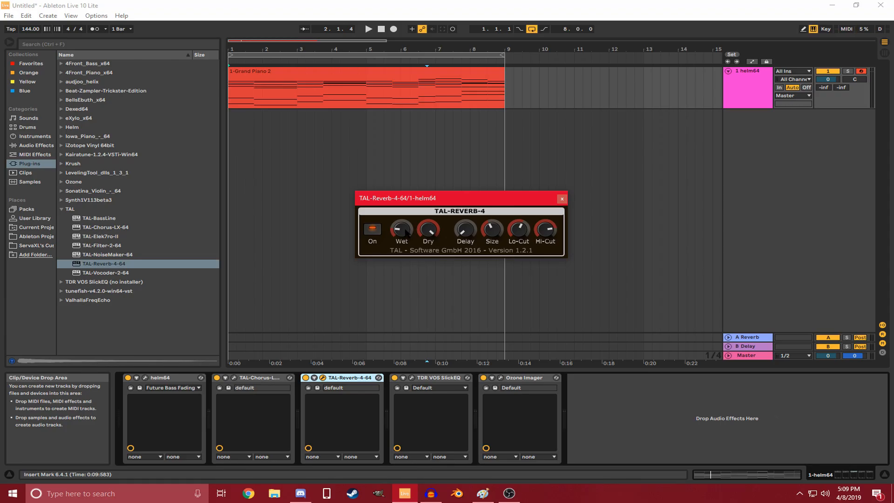
- Play the chords through the reverb to check the sound, and close the reverb window
key("space")
key("space")
left_click(563, 199)
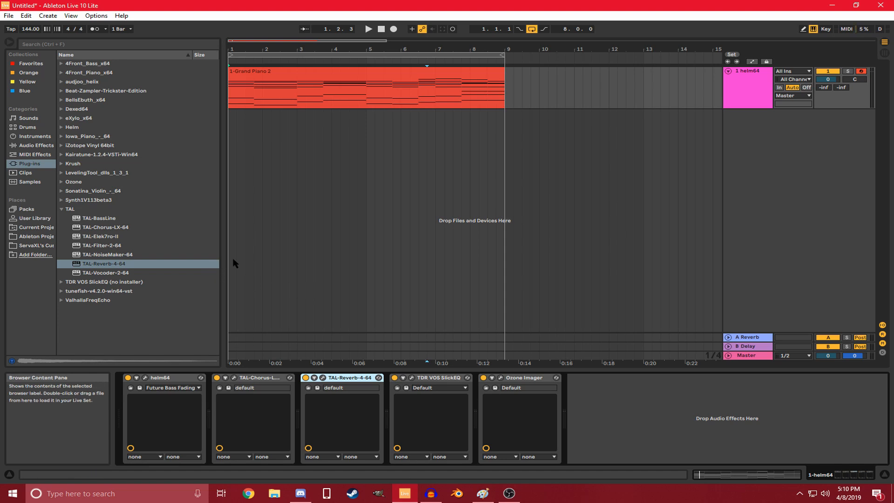
- Add LevelingTool_64 at the end of the device chain with gain at 42.7 % and peak reduction at 43.1 %
left_click(63, 210)
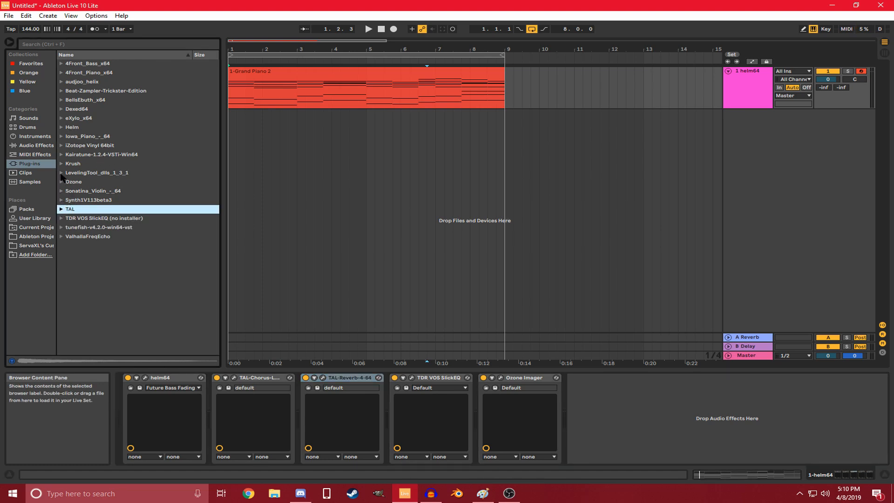
left_click(62, 173)
left_click_drag(84, 183, 568, 419)
left_click_drag(270, 269, 432, 247)
left_click_drag(618, 251, 612, 217)
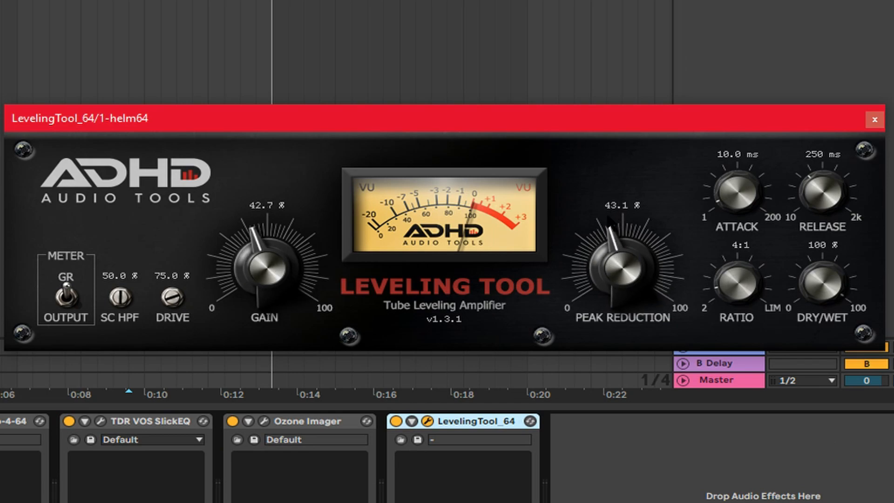
- Compare the sound with LevelingTool off and on, and raise its gain to 44.0 % and peak reduction to 44.2 %
left_click(395, 421)
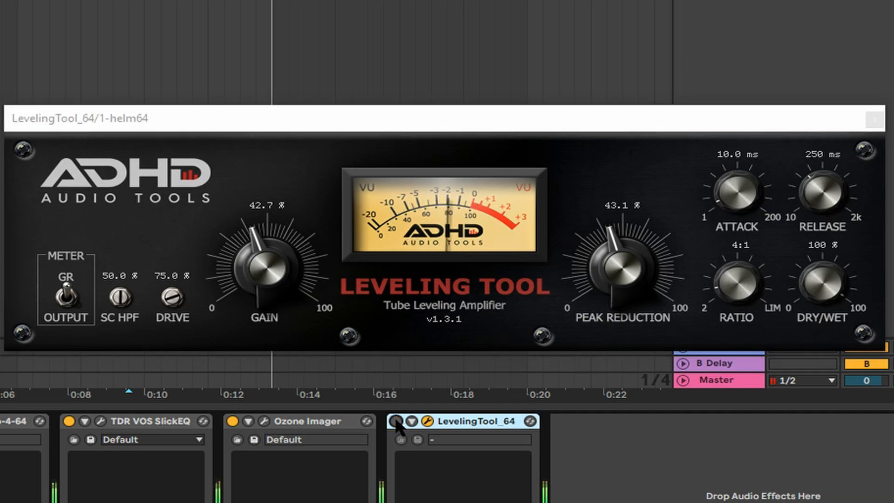
left_click(395, 421)
left_click_drag(285, 271, 285, 267)
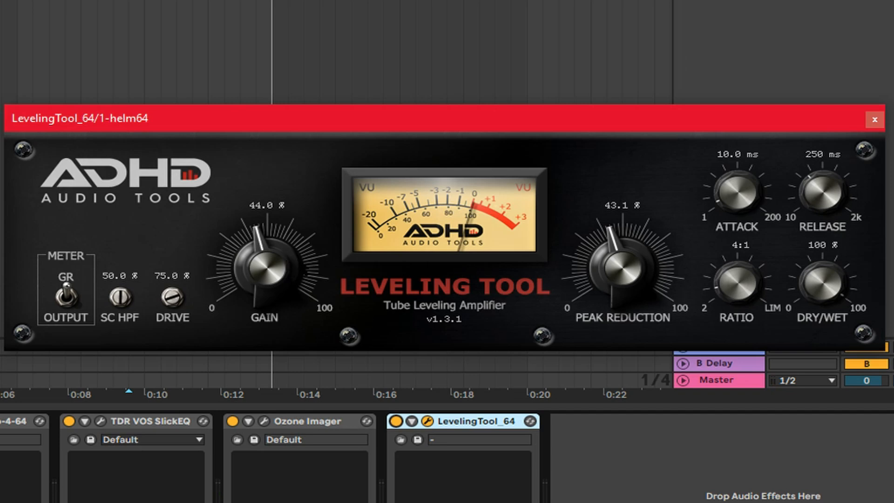
left_click_drag(625, 243, 632, 245)
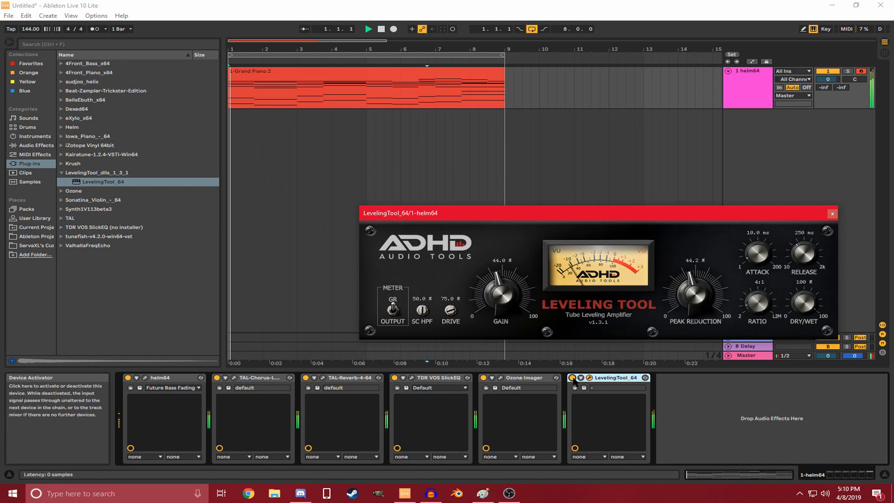
- Check the adjusted LevelingTool by switching it off and back on during playback, and close its window
left_click(396, 421)
left_click(573, 378)
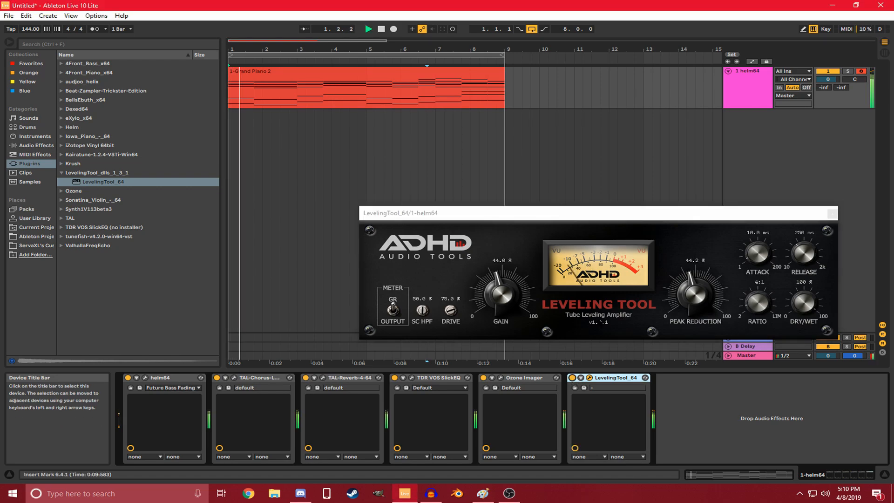
left_click(832, 215)
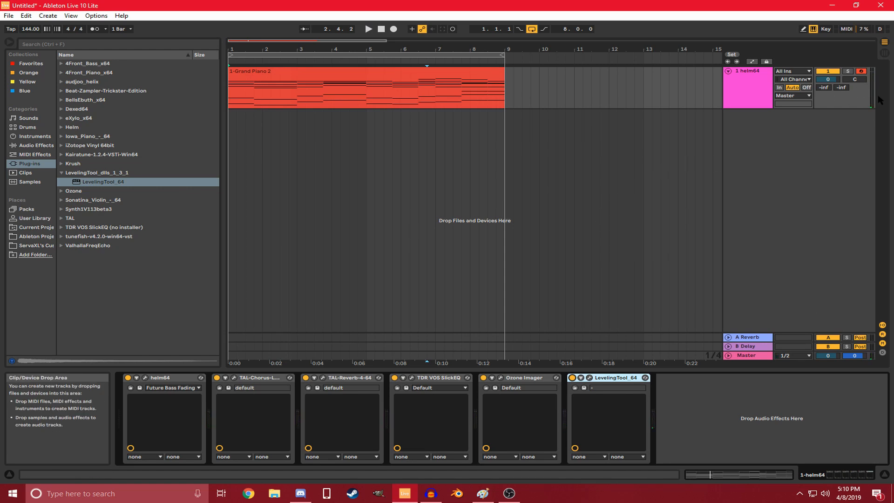
- Return the insert marker to the start of the arrangement and play the chords through the full effect chain
key("Home")
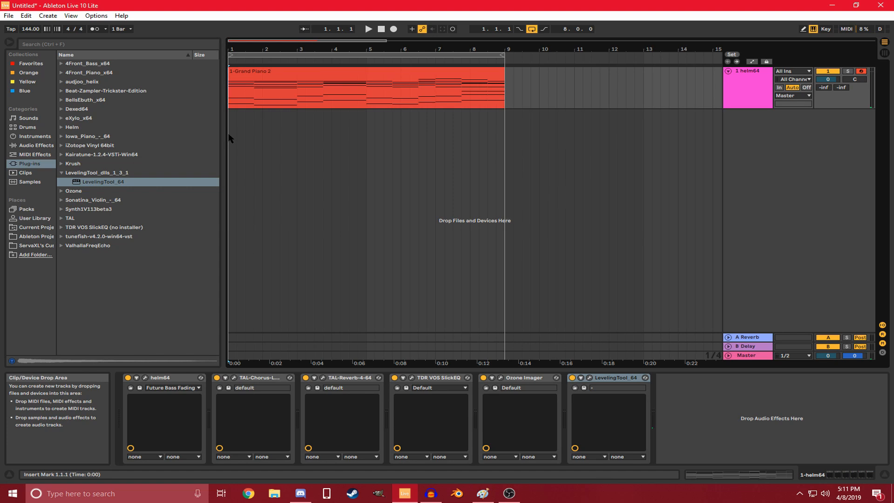
key("space")
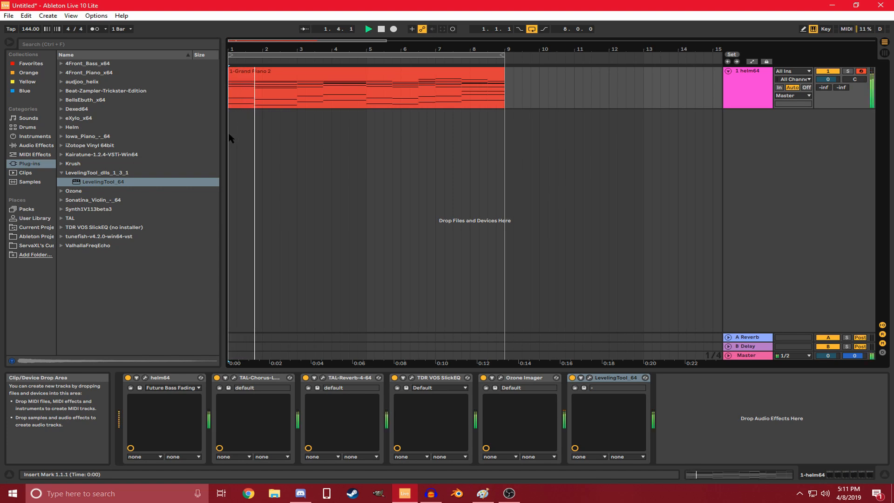